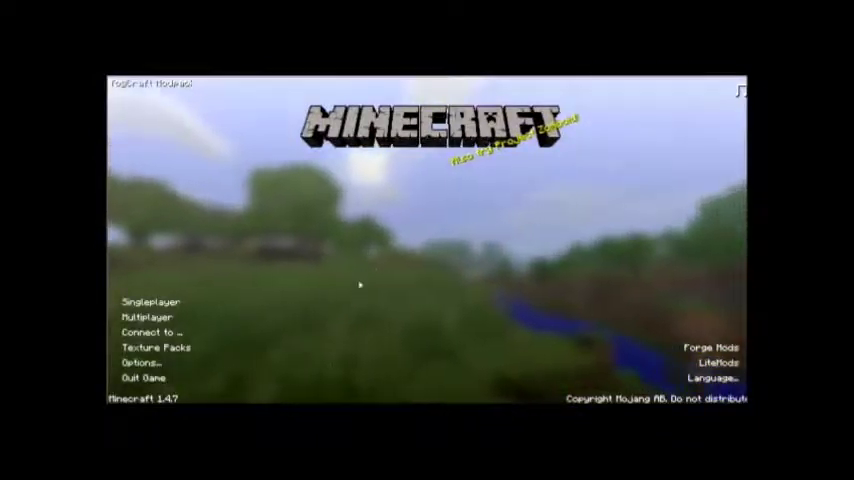
- Open the Mods list and view the SoulShards, Thaumcraft and Portal Gun details
left_click(718, 362)
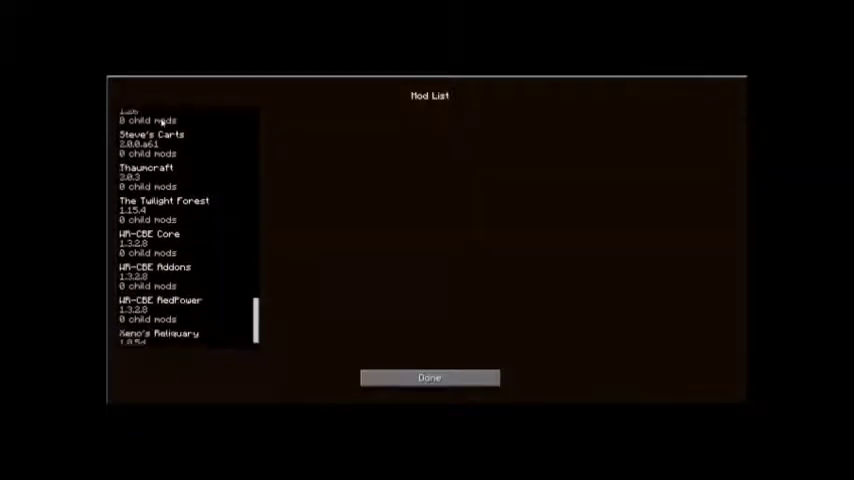
scroll(175, 150, "up", 3)
left_click(180, 195)
scroll(180, 195, "down", 1)
left_click(180, 220)
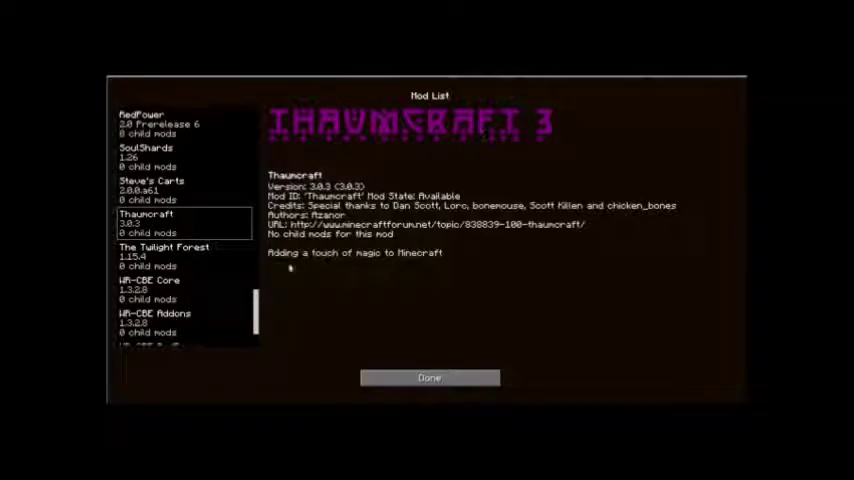
scroll(170, 200, "up", 1)
left_click(170, 185)
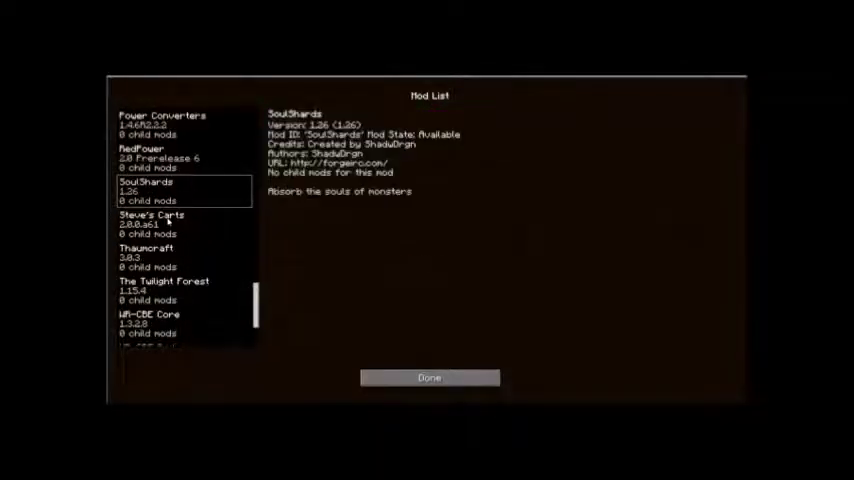
scroll(163, 272, "up", 1)
scroll(163, 272, "up", 2)
left_click(180, 178)
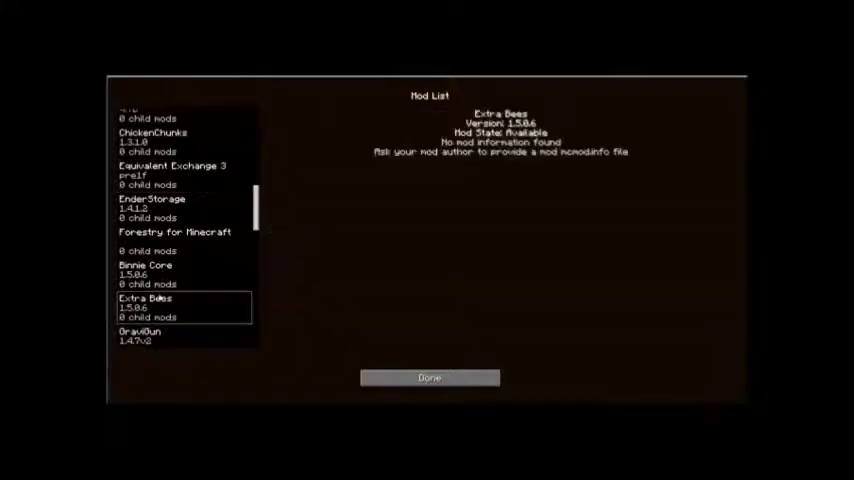
- Review EnderStorage, CoFH Core, BuildCraft, NEI, MCP and Forge details, then leave with Done
left_click(150, 205)
scroll(160, 250, "up", 3)
left_click(150, 185)
scroll(157, 190, "up", 2)
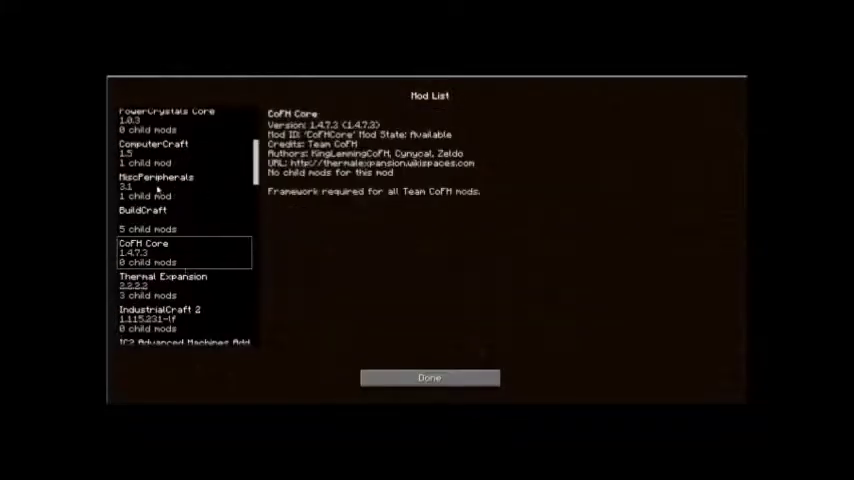
left_click(150, 215)
scroll(157, 190, "up", 2)
left_click(157, 190)
scroll(157, 180, "up", 2)
left_click(160, 170)
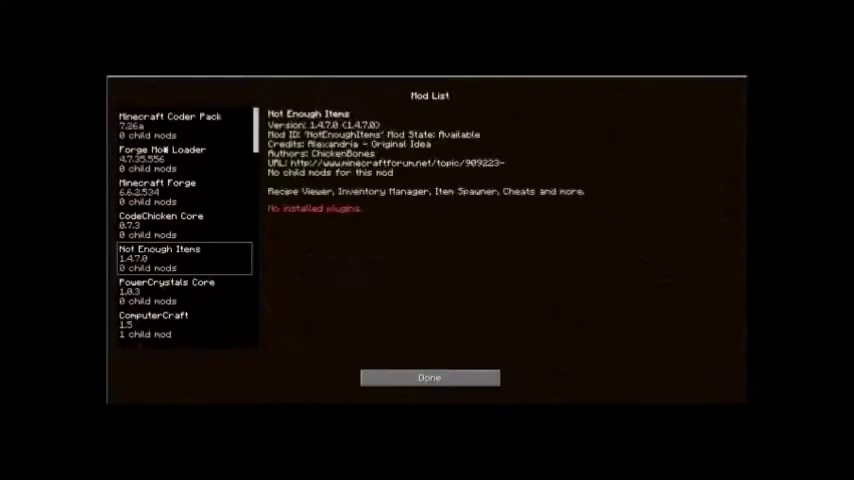
left_click(170, 125)
left_click(160, 155)
left_click(157, 190)
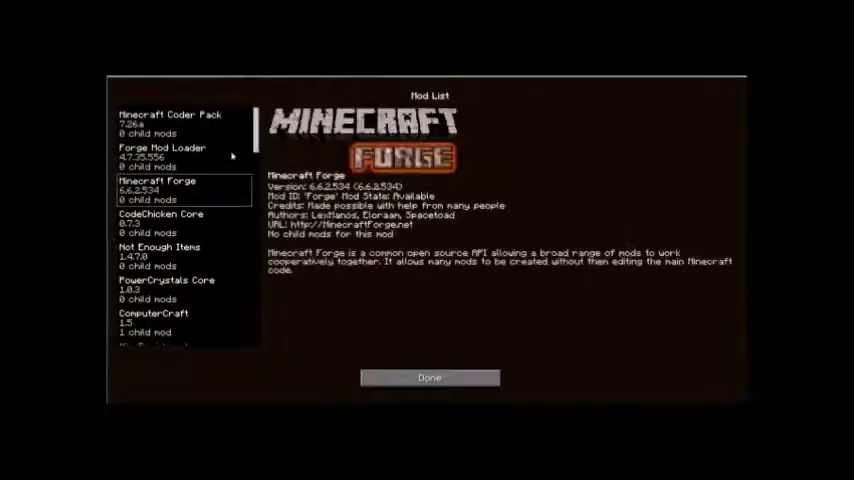
left_click(429, 377)
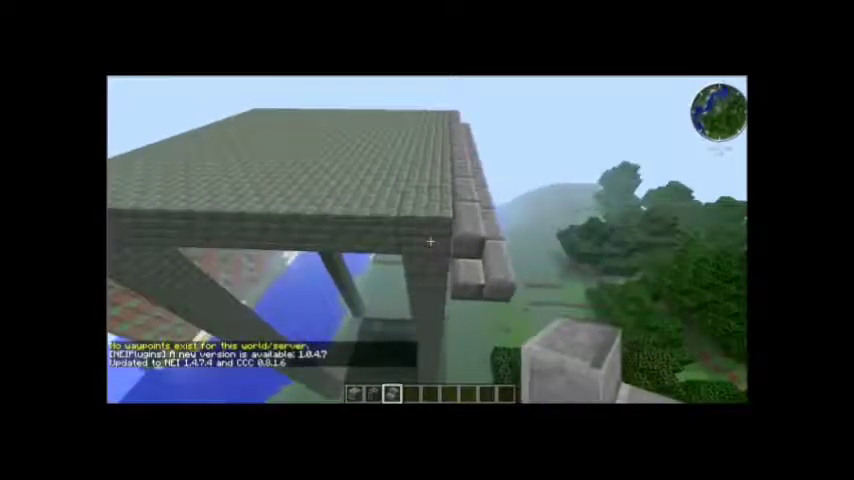
- Extend the stone brick row along the roof edge by two blocks
right_click(430, 242)
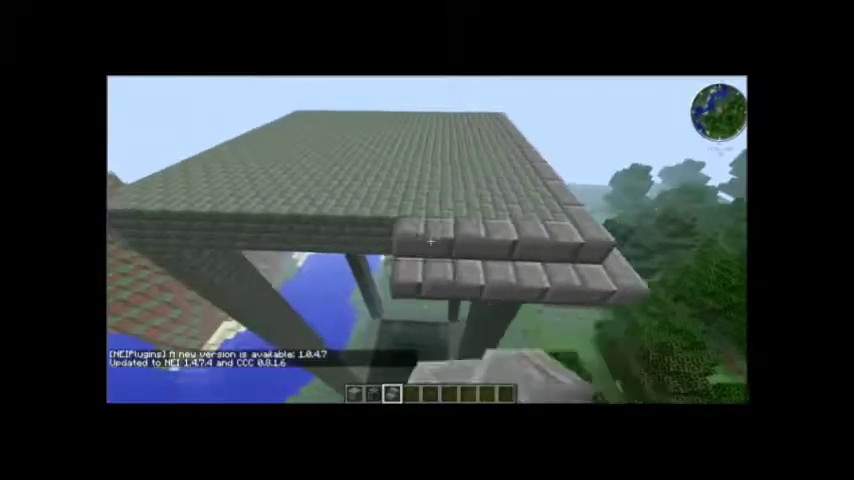
right_click(430, 242)
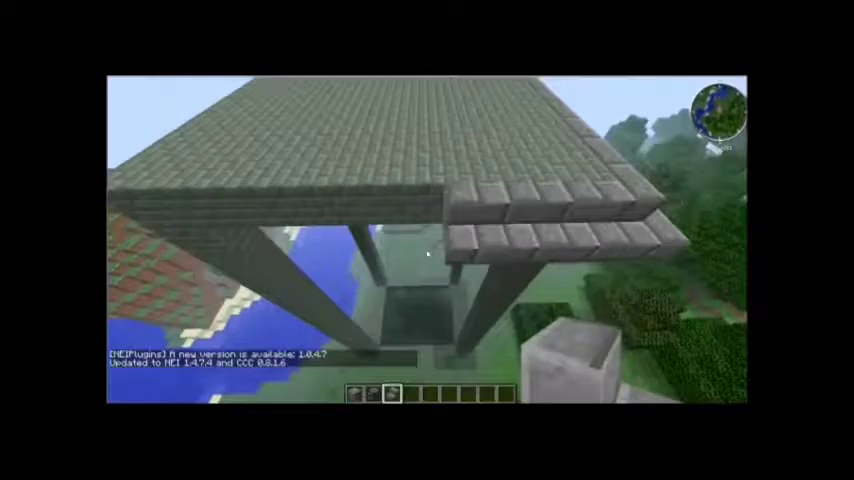
key("e")
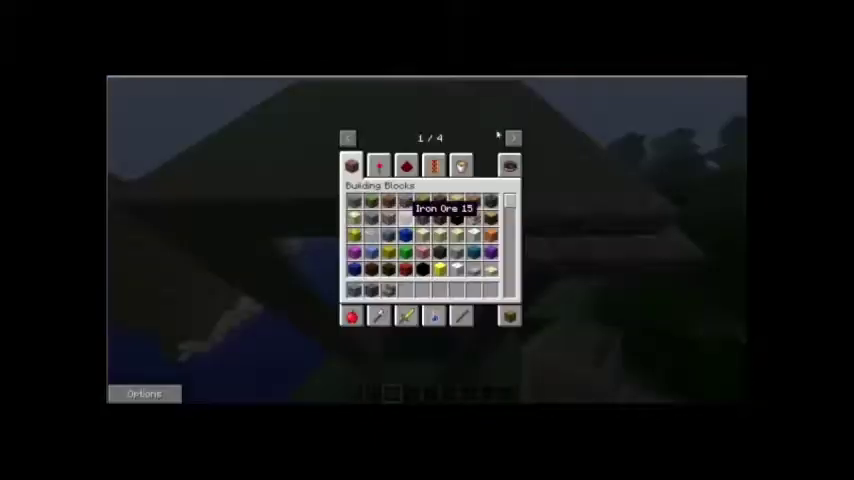
key("Escape")
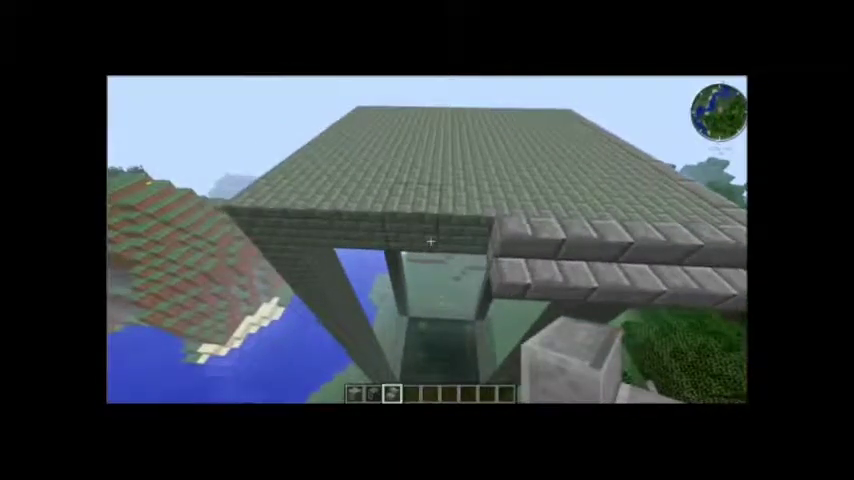
- Add stone bricks beside the pillar and fill the gap in the roof ledge
right_click(430, 241)
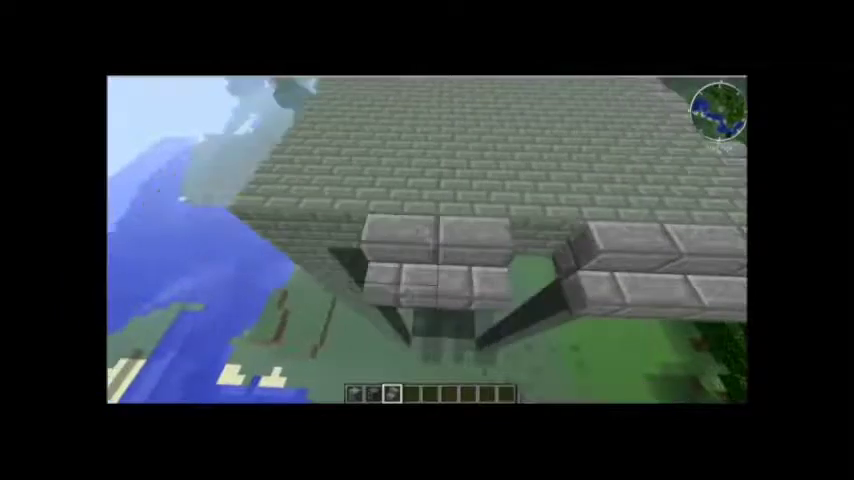
right_click(427, 240)
right_click(427, 240)
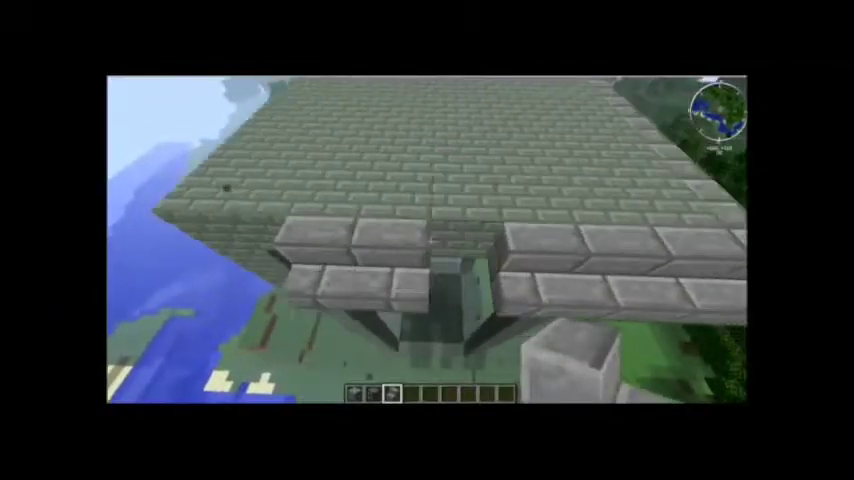
right_click(427, 240)
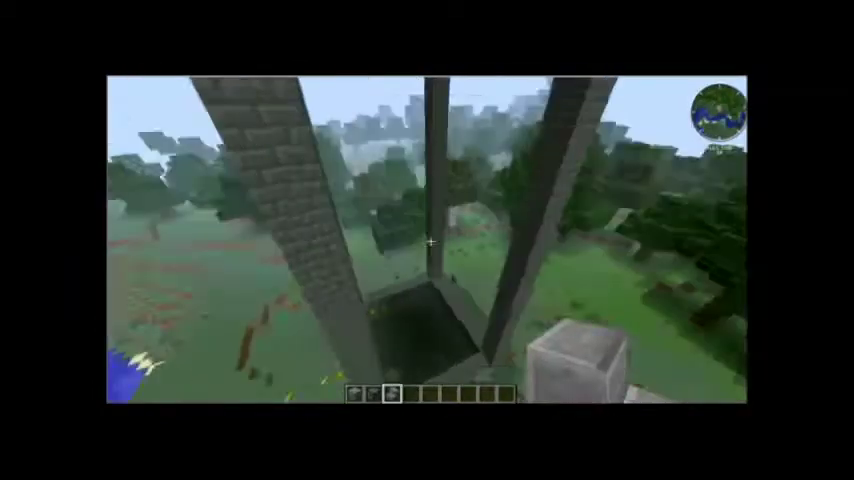
scroll(427, 240, "down", 1)
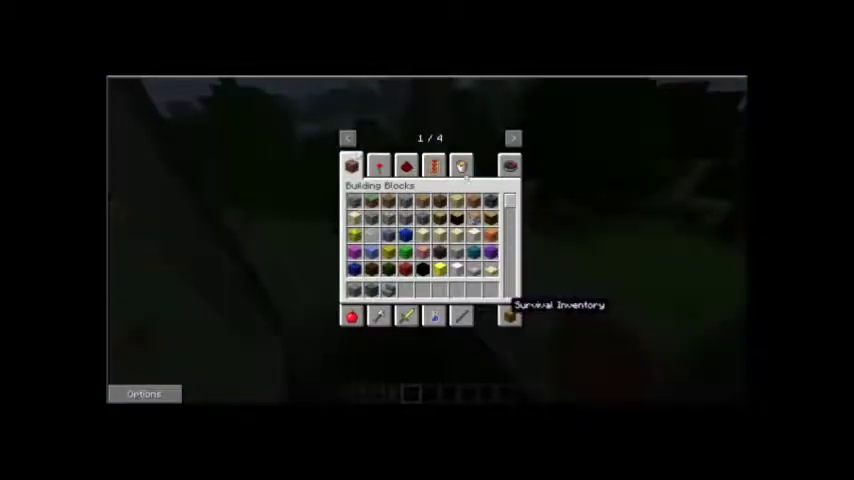
- Check the armor slots, then take Glass from the creative Search Items tab
left_click(509, 316)
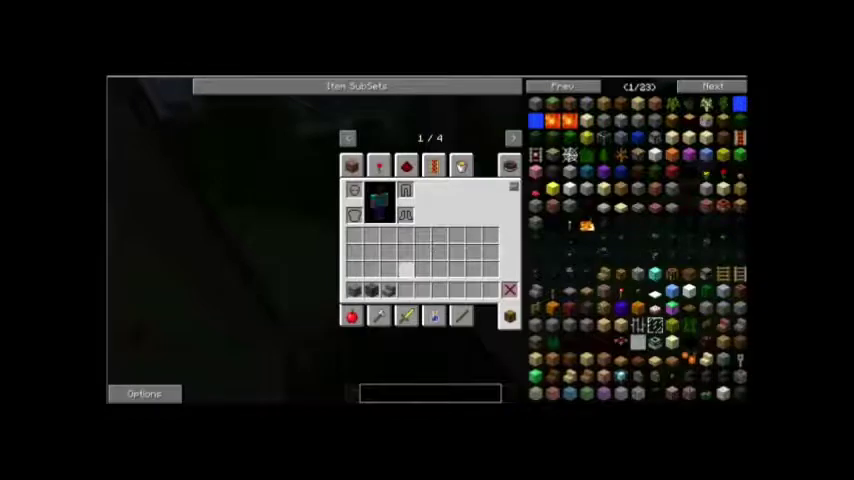
key("Escape")
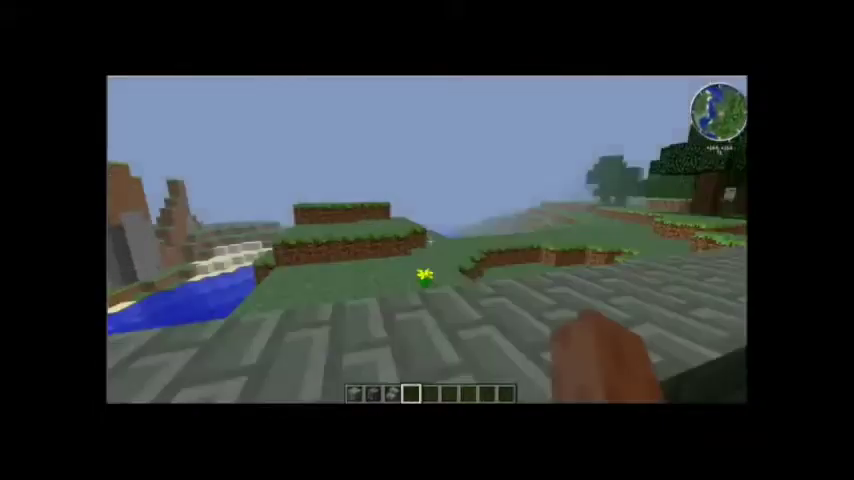
key("e")
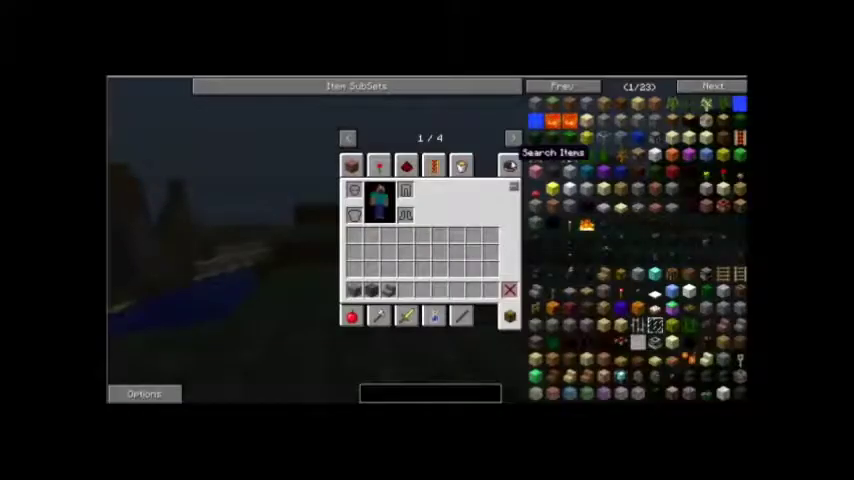
left_click(509, 164)
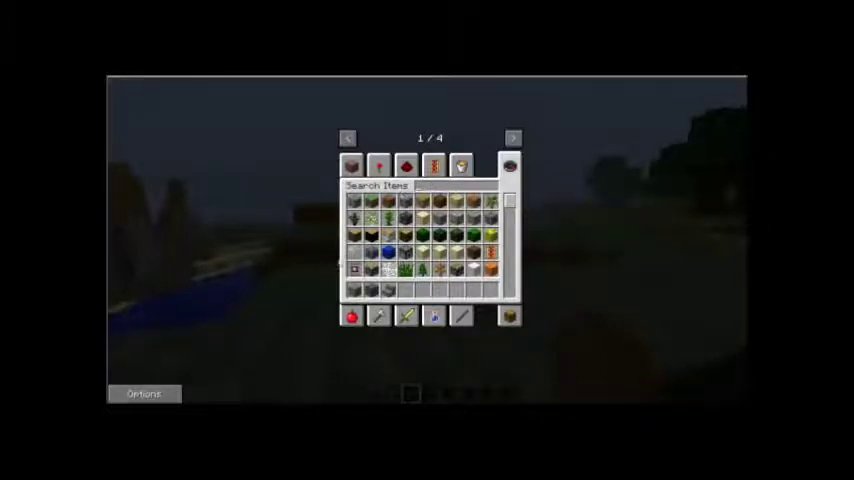
type("glass")
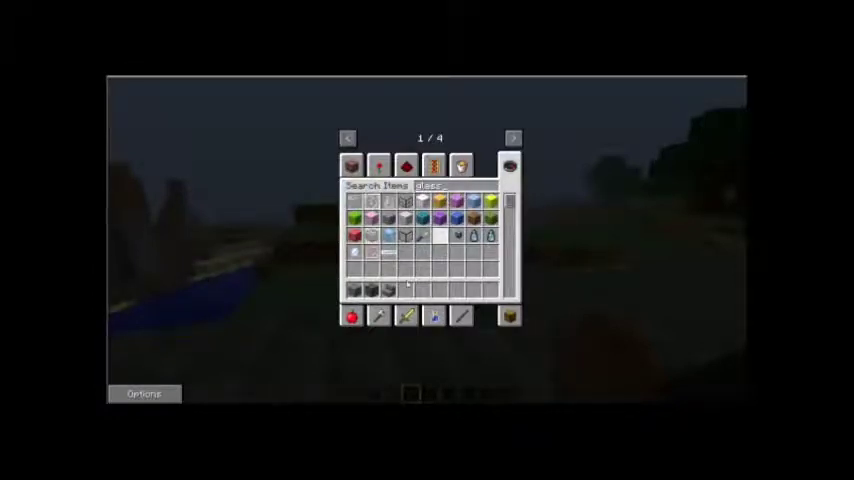
key("e")
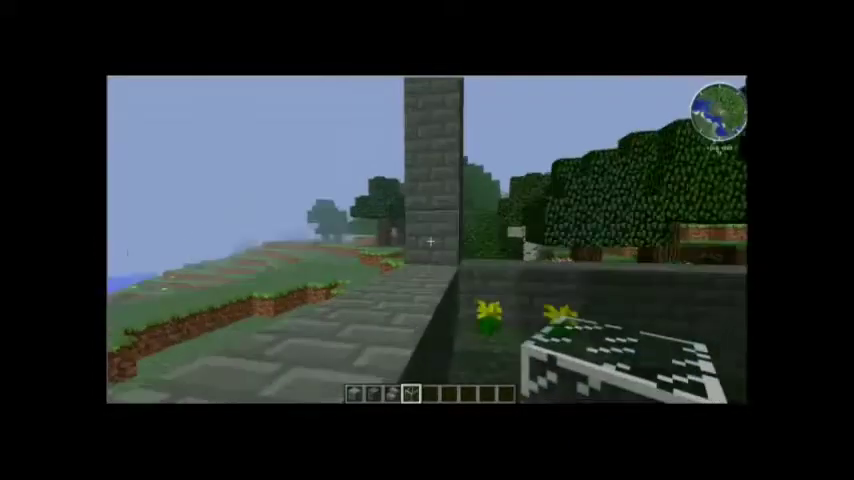
- Wall the stone pillar with three glass blocks and step inside the enclosure
right_click(430, 242)
right_click(427, 240)
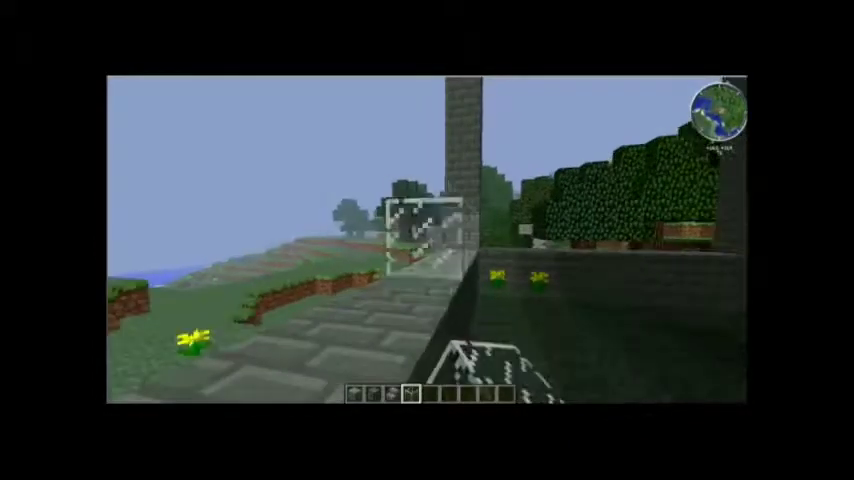
right_click(427, 240)
key("w")
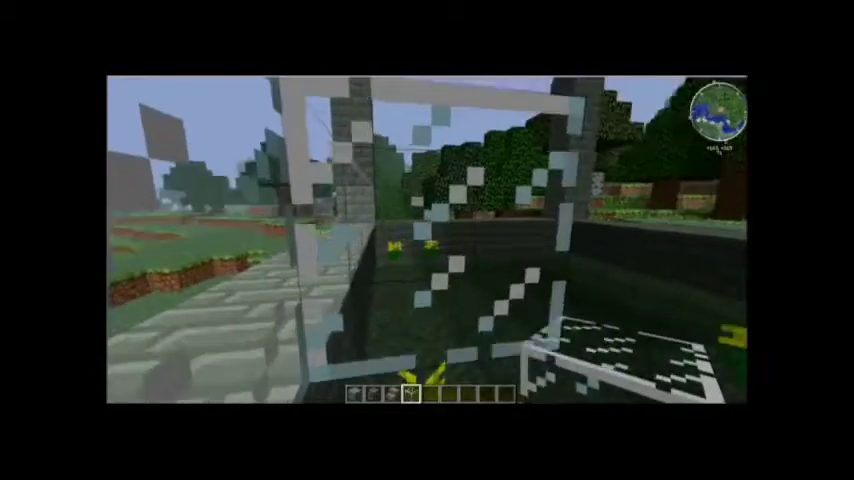
key("e")
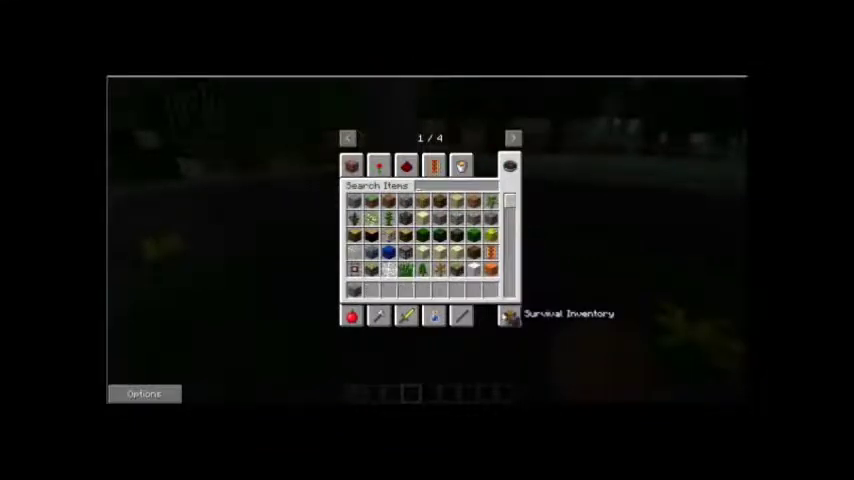
- Stash a grey block stack, search creative items, and place the Power Armor Tinker Table
left_click(508, 316)
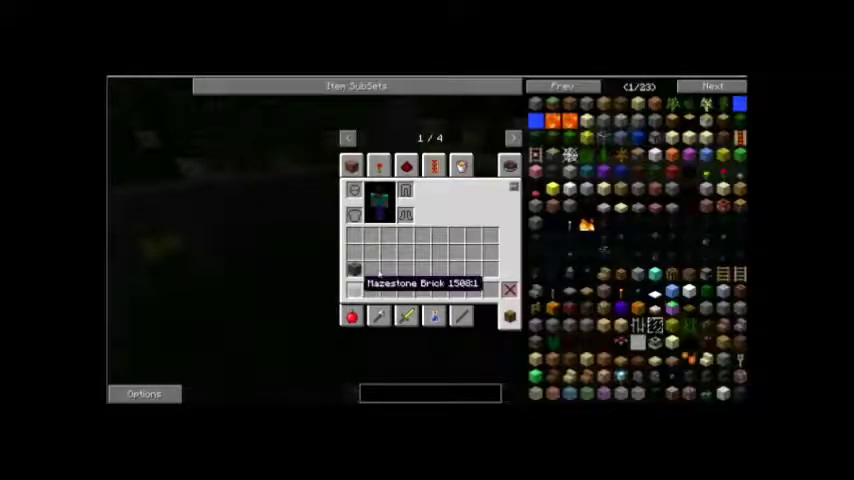
left_click(376, 268)
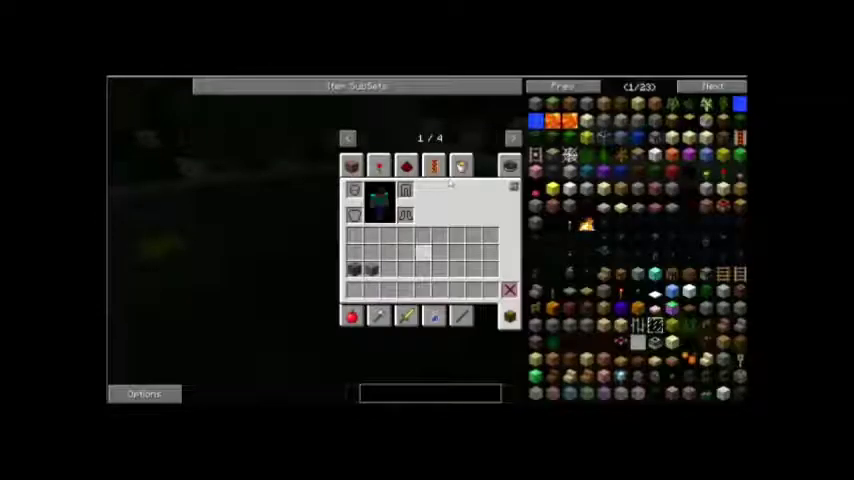
left_click(509, 163)
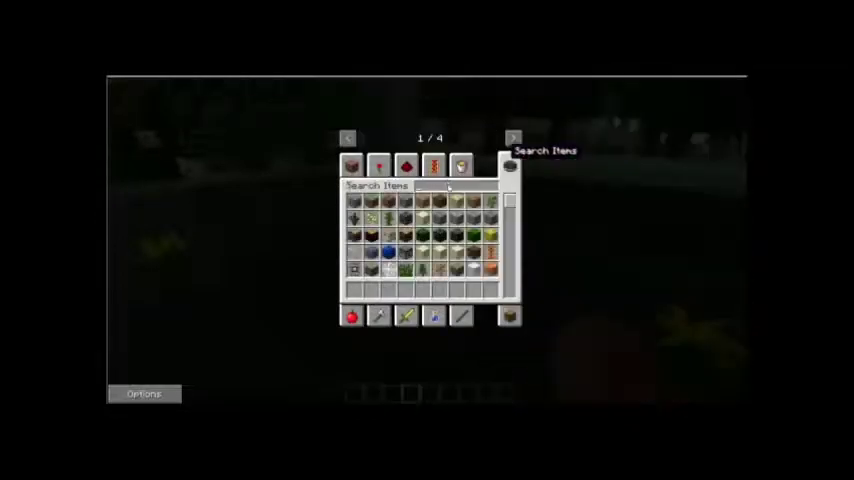
type("po")
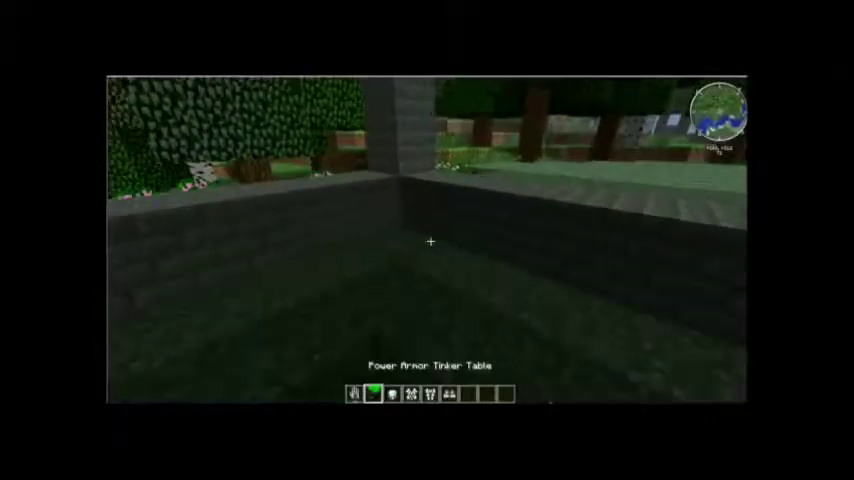
right_click(430, 241)
- Install the Plasma Cannon and HV Capacitor modules on the Power Tool
key("1")
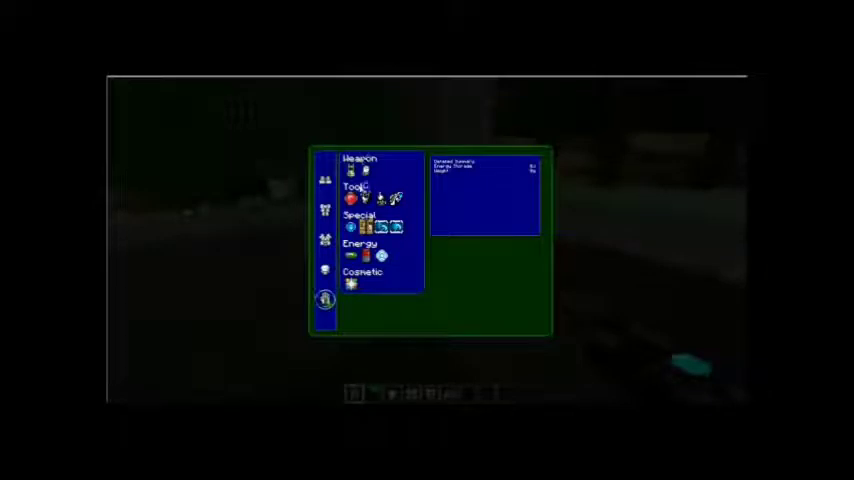
left_click(352, 172)
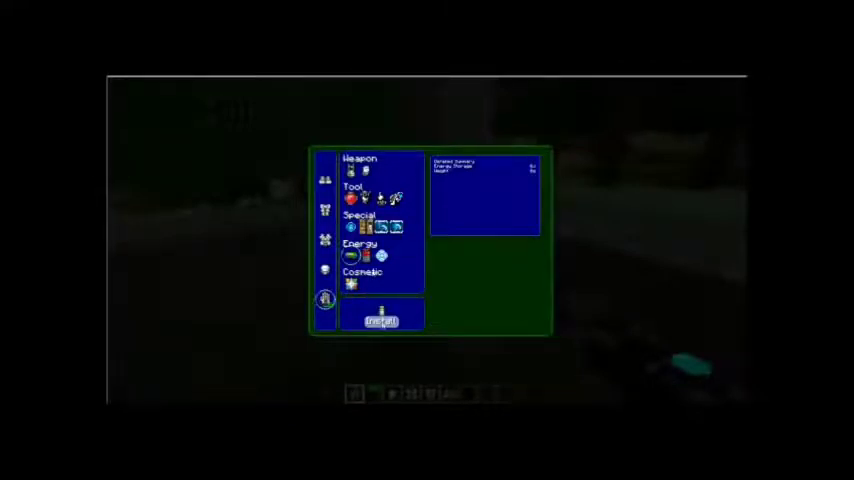
left_click(383, 284)
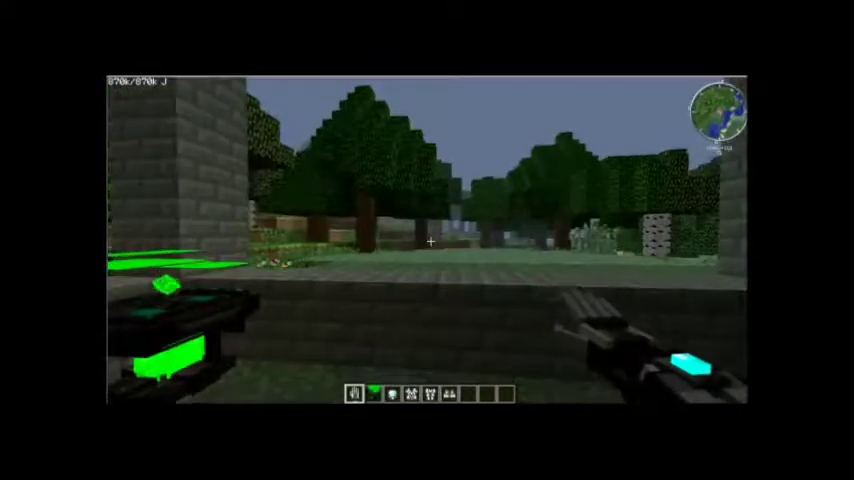
- Move the power armor pieces into the armor slots while holding the Power Tool
key("1")
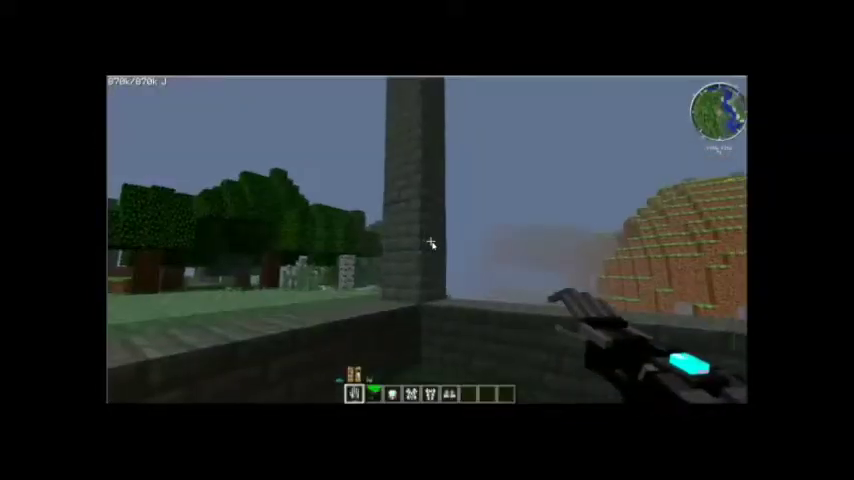
key("e")
left_click(509, 317)
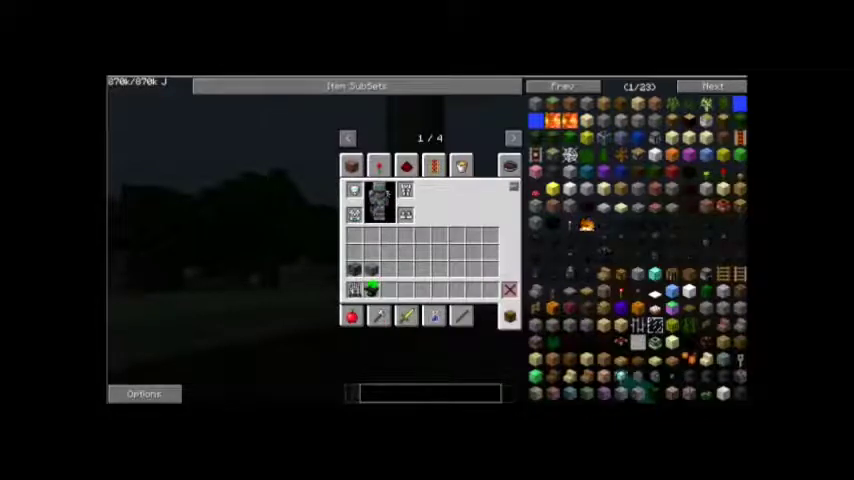
key("Escape")
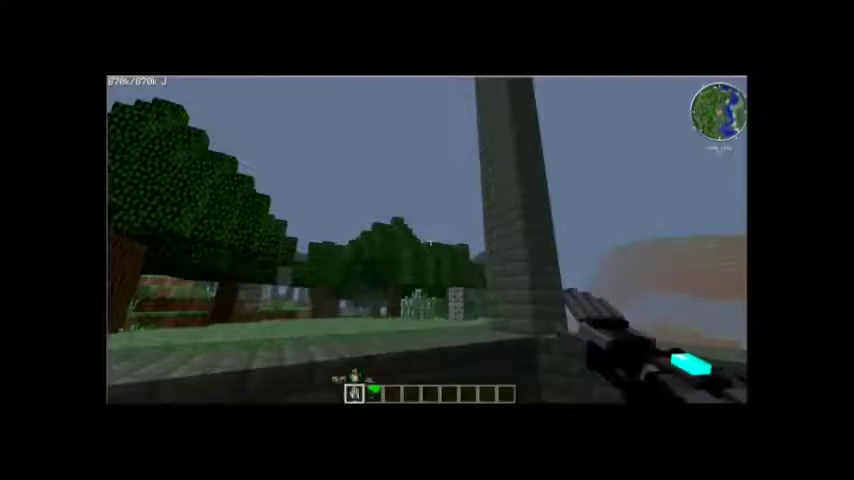
- Fire two plasma shots with the Power Tool and reopen the Tinker Table modules
right_click(430, 241)
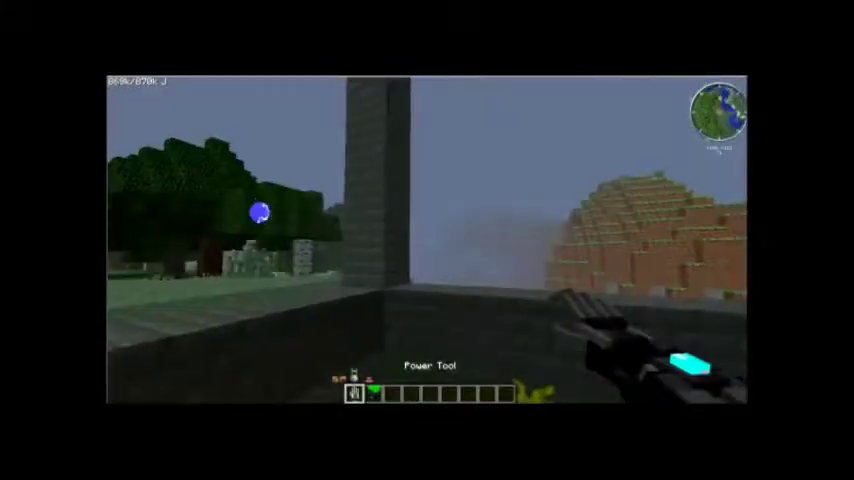
right_click(430, 241)
right_click(430, 241)
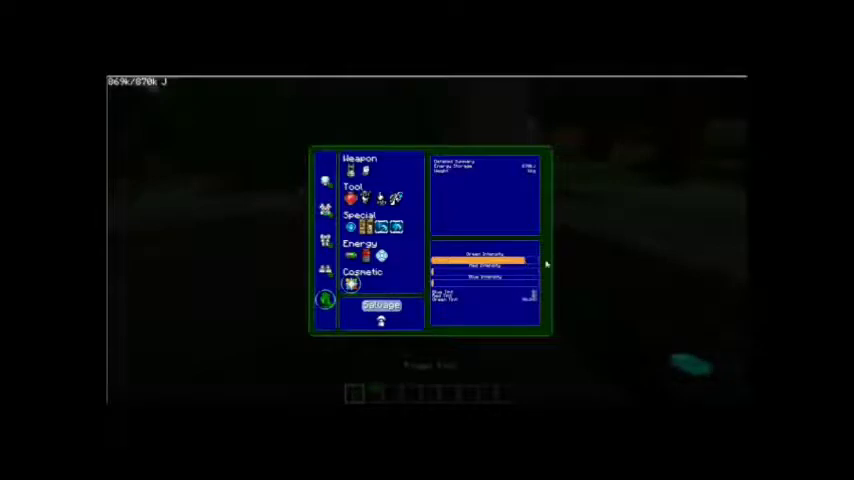
- Max two Custom Colour tint sliders and lower the middle one
left_click(538, 273)
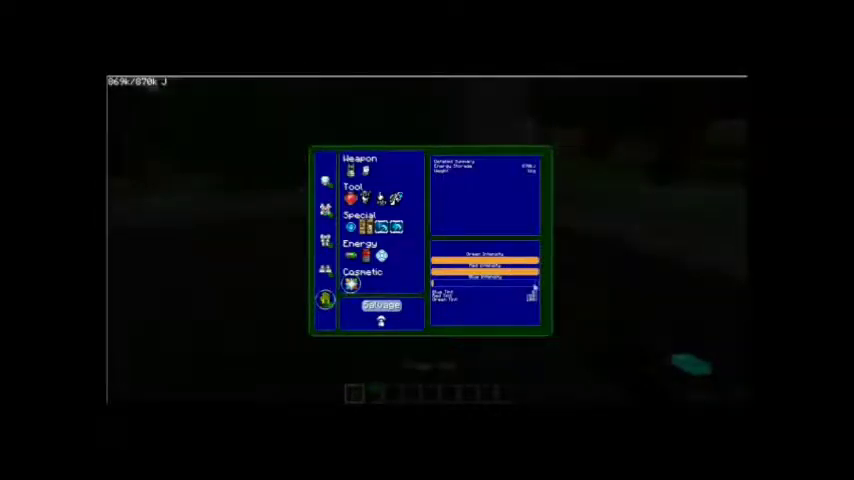
left_click(540, 287)
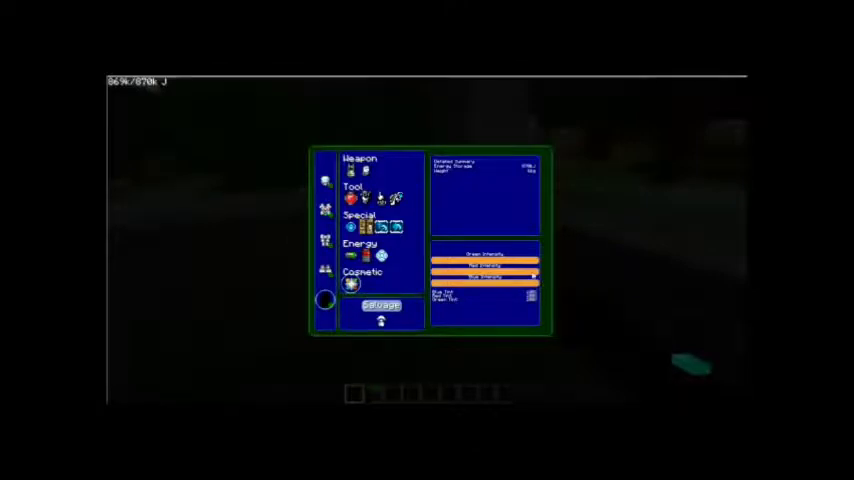
left_click_drag(506, 275, 479, 276)
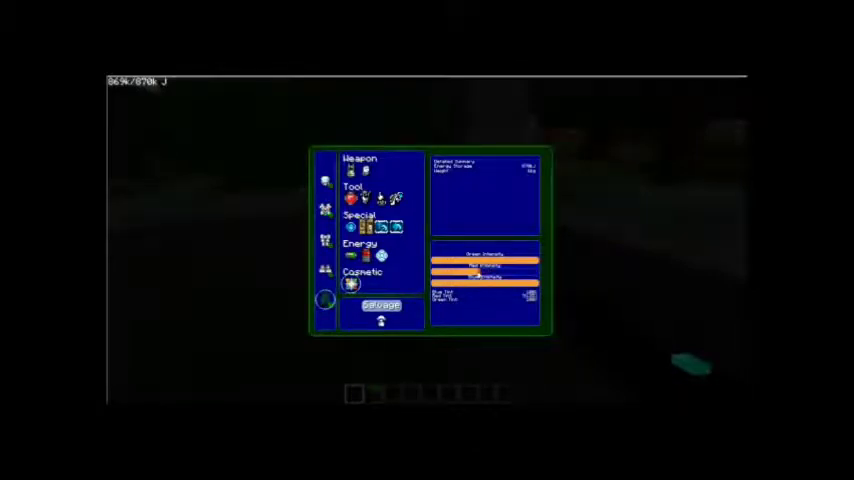
key("Escape")
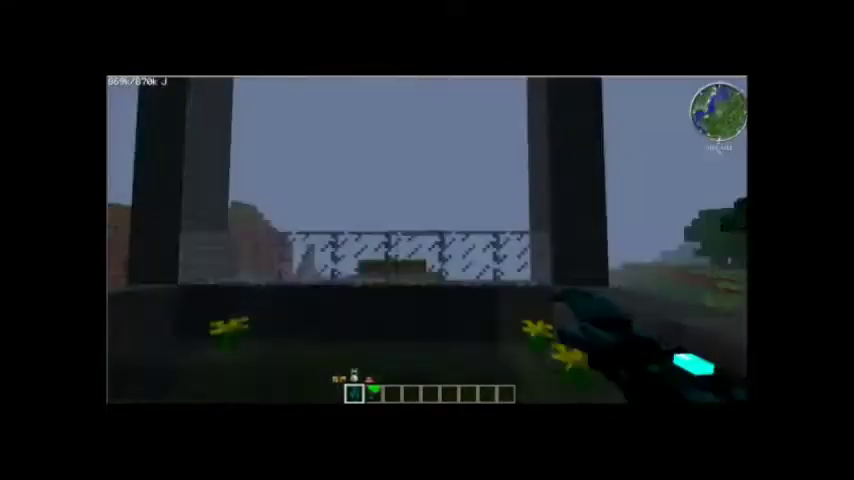
- Trash the leftover grey block stacks in the Destroy Item slot
key("Escape")
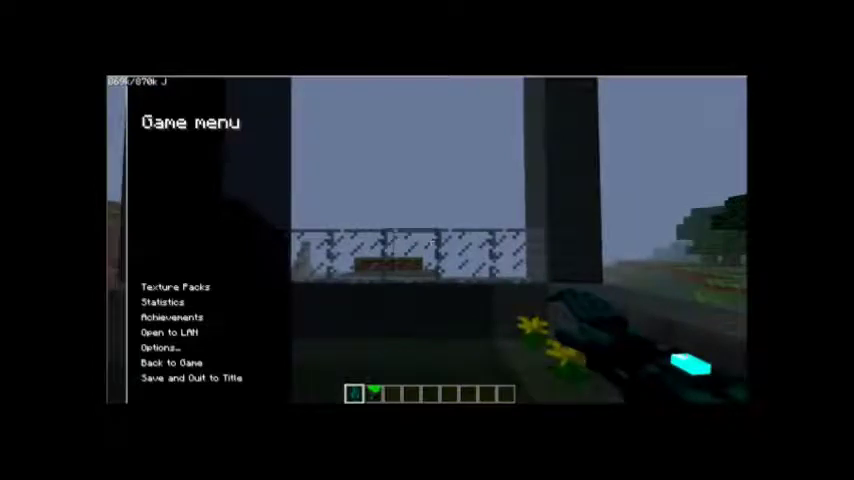
key("Escape")
key("e")
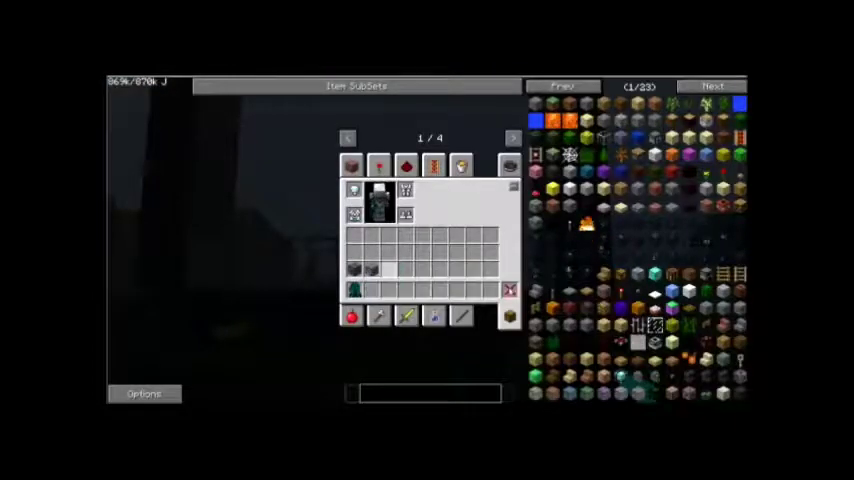
left_click(363, 268)
left_click(509, 290)
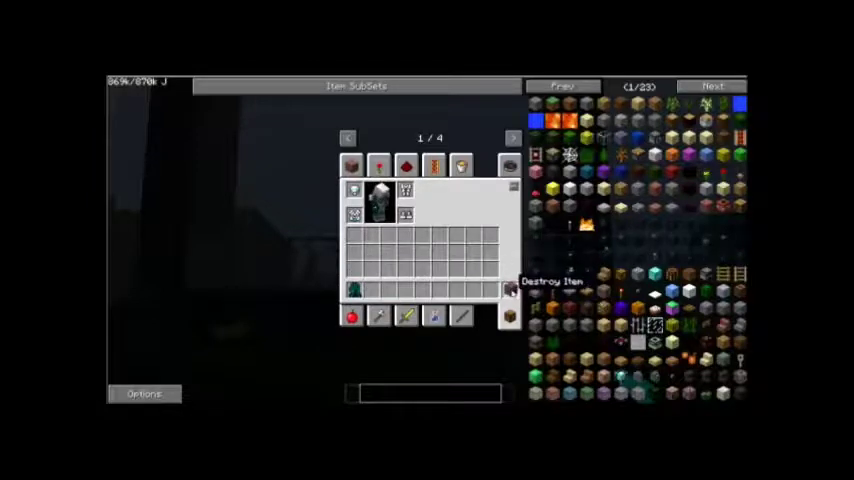
key("Escape")
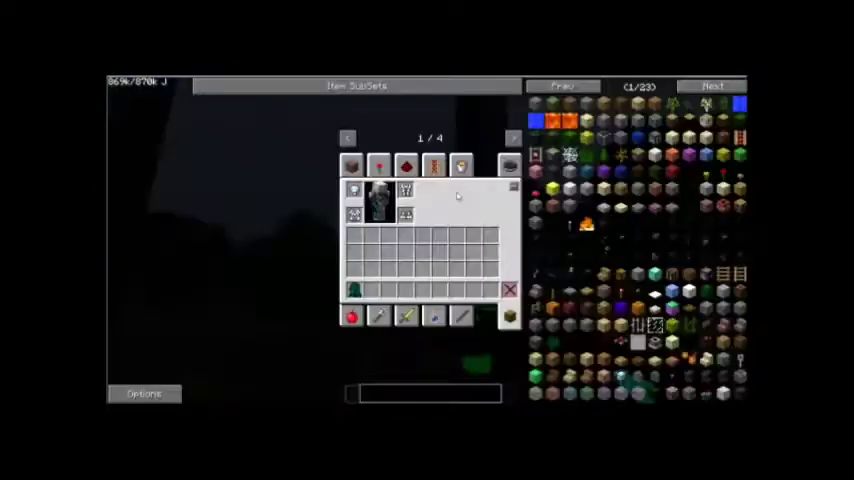
left_click(508, 167)
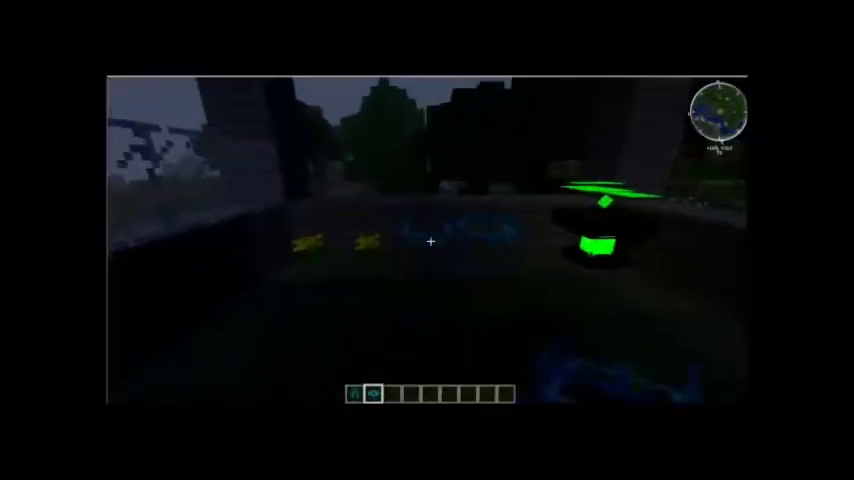
- Select hotbar slot 1 to hold the Power Tool
key("1")
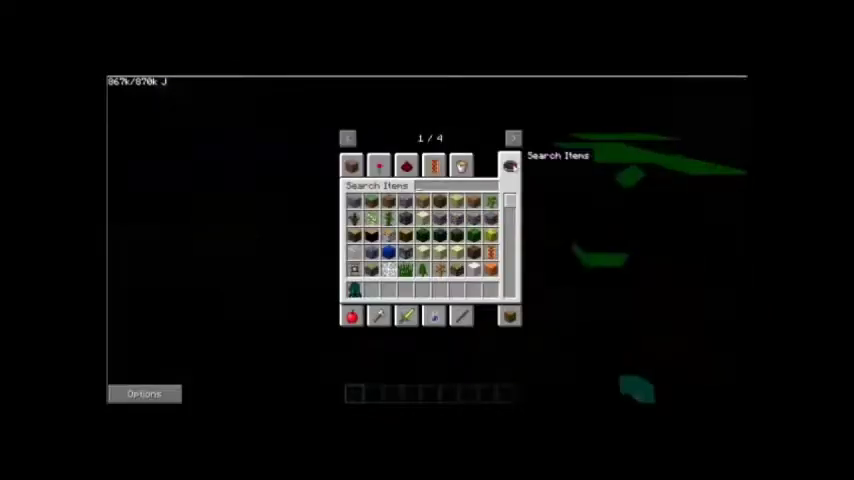
type("ore")
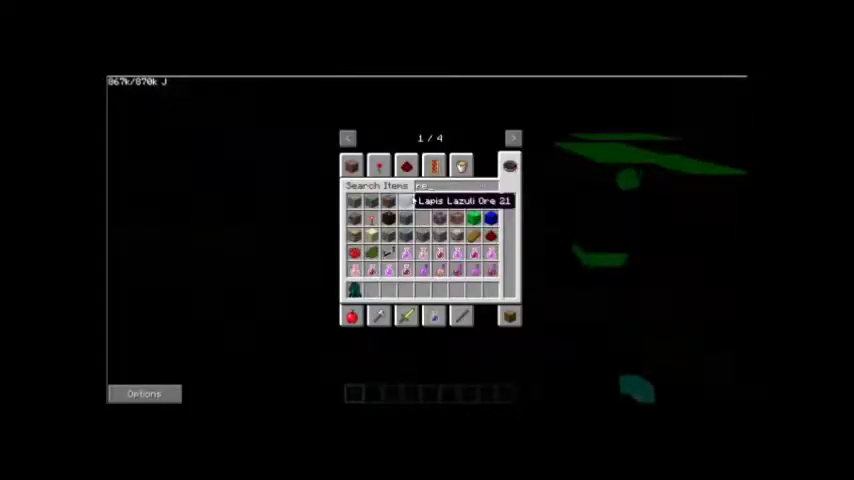
type("d")
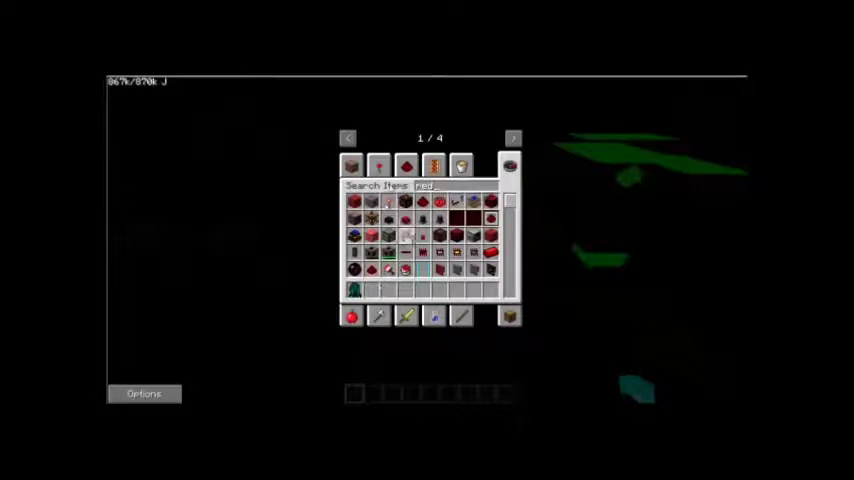
- Grab Golden Transport Pipes from the creative list and move five stacks into the chest's top row
left_click(387, 202)
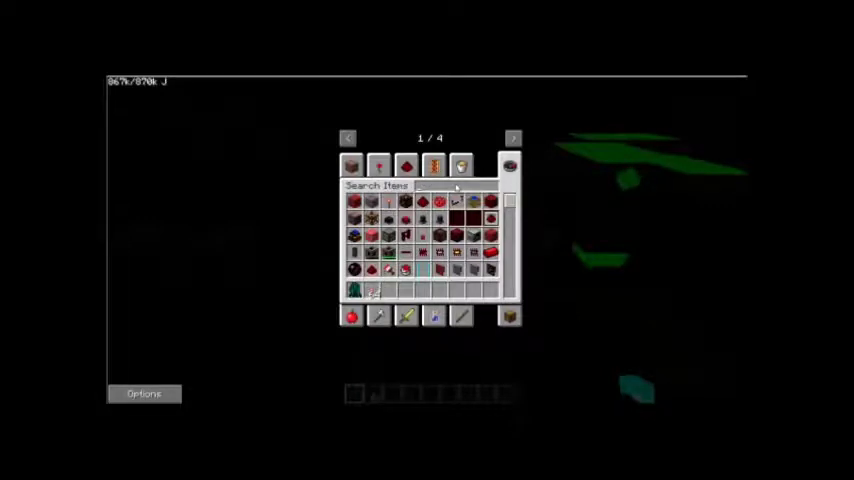
type("pi")
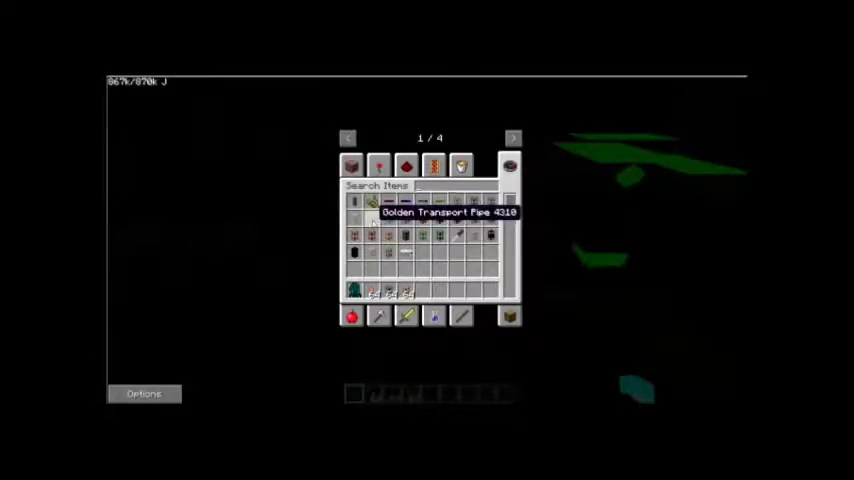
left_click(374, 205, "shift")
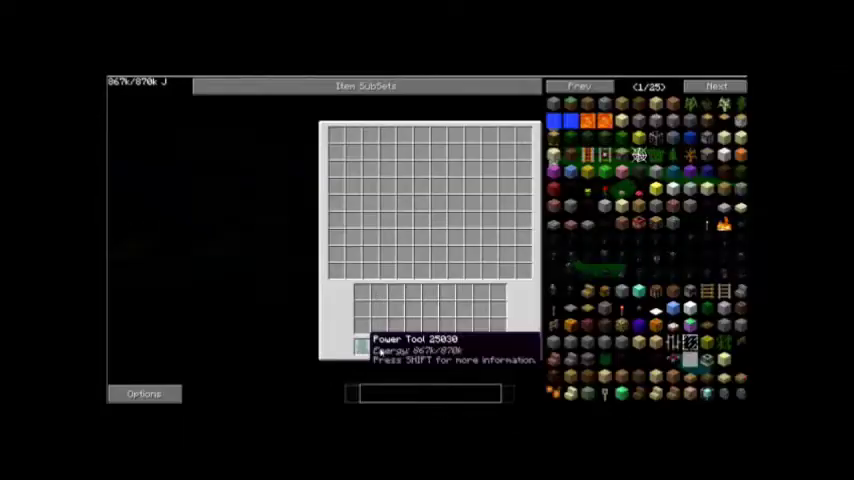
left_click(420, 340, "shift")
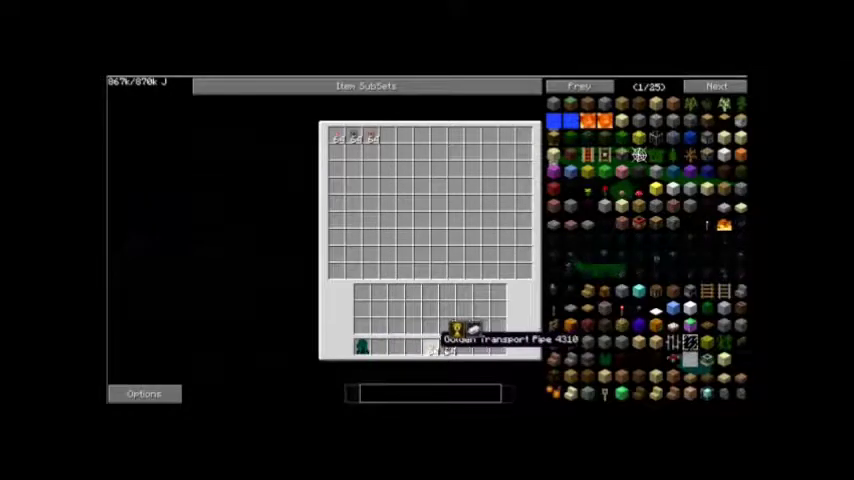
left_click(455, 335, "shift")
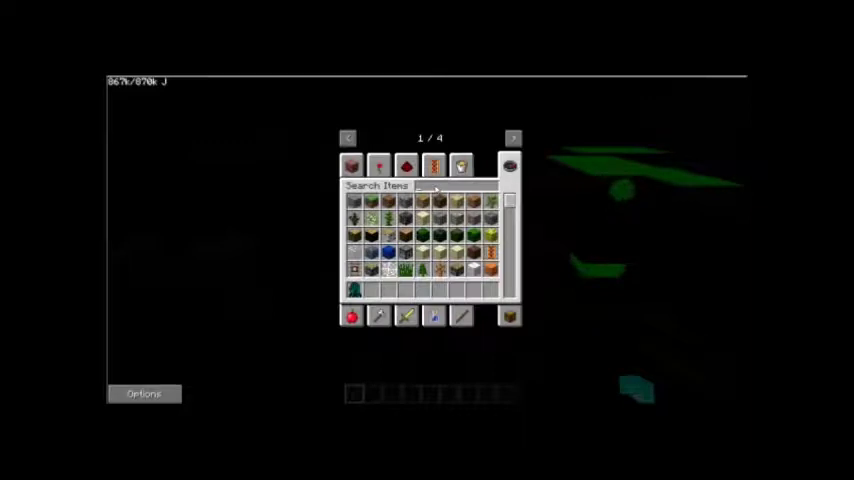
type("igno")
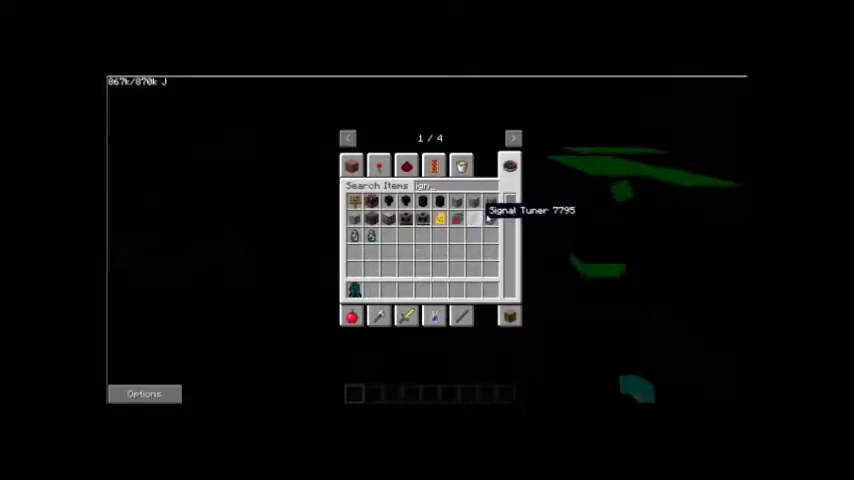
- Clear the search, open the Thaumcraft category on page 2, then return to all-items search
key("BackSpace")
key("BackSpace")
key("BackSpace")
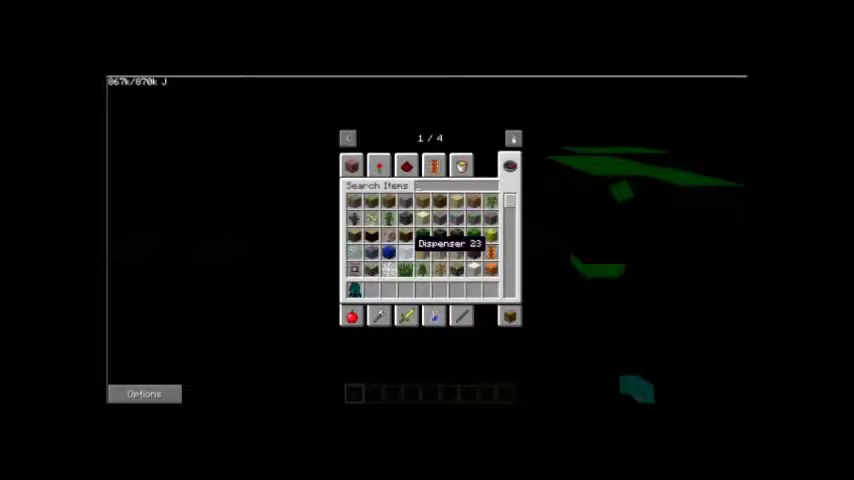
left_click(512, 137)
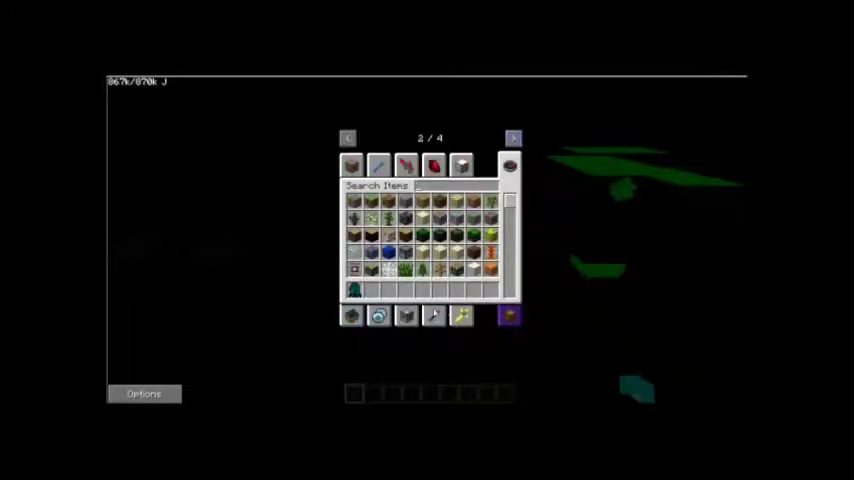
left_click(508, 316)
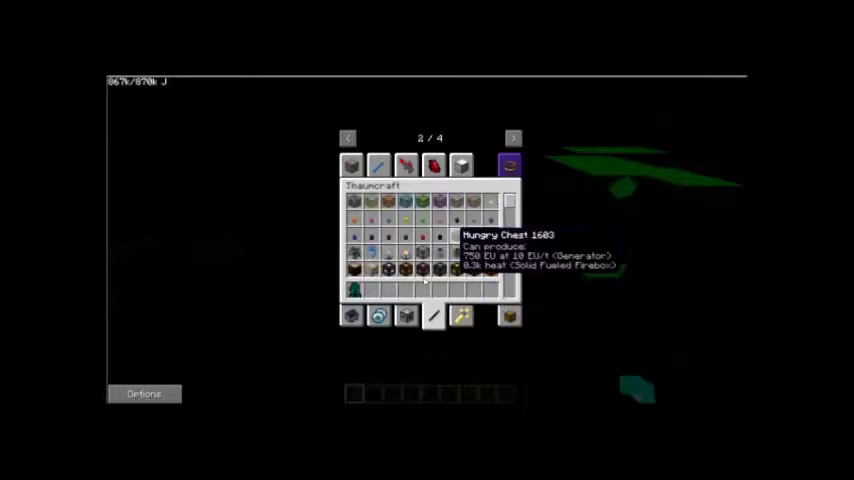
scroll(452, 245, "down", 2)
scroll(455, 248, "down", 1)
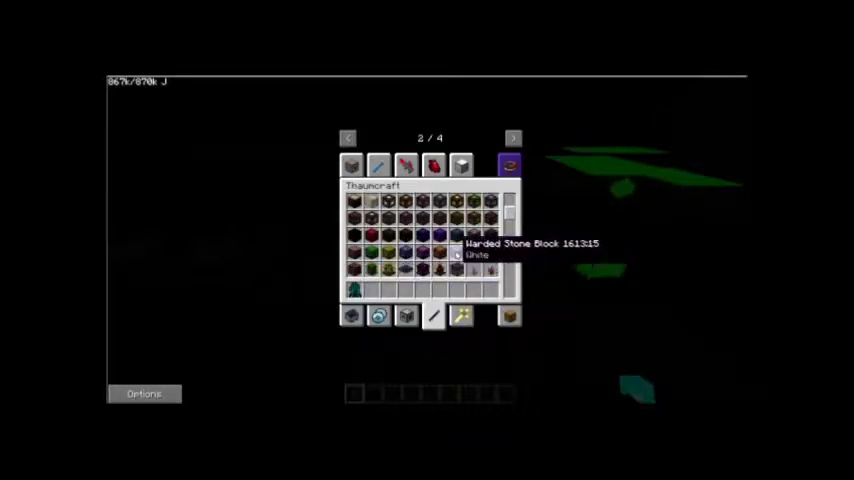
scroll(455, 250, "down", 2)
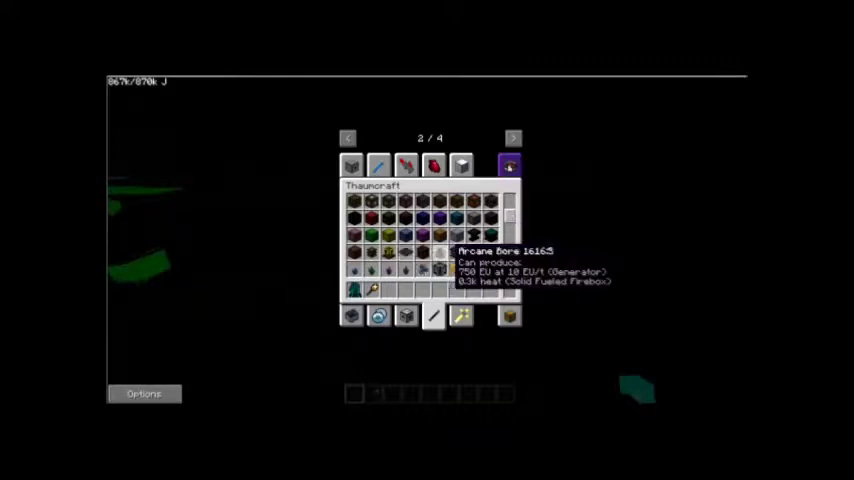
left_click(509, 166)
type("iron")
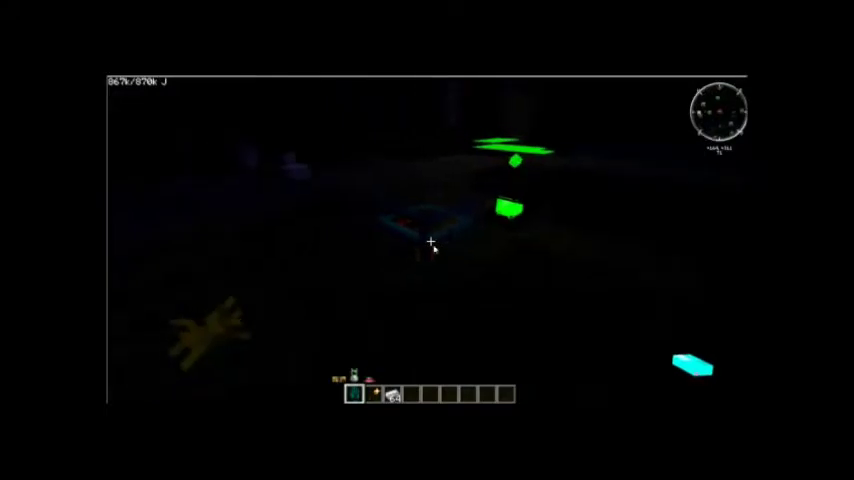
- Move the full hotbar stack into the chest's top row beside the pipes
key("e")
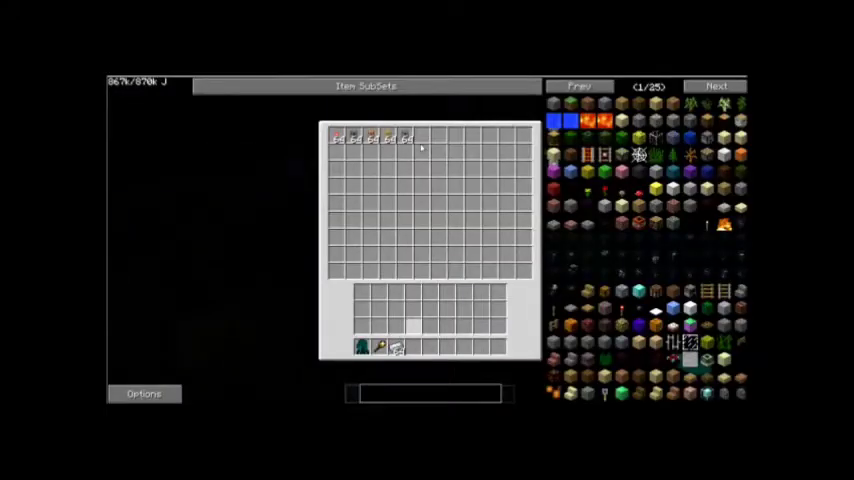
left_click(395, 345, "shift")
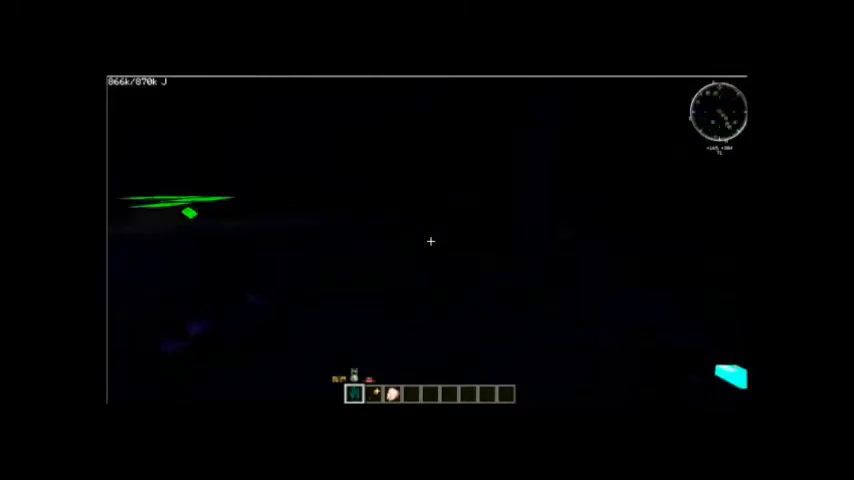
key("e")
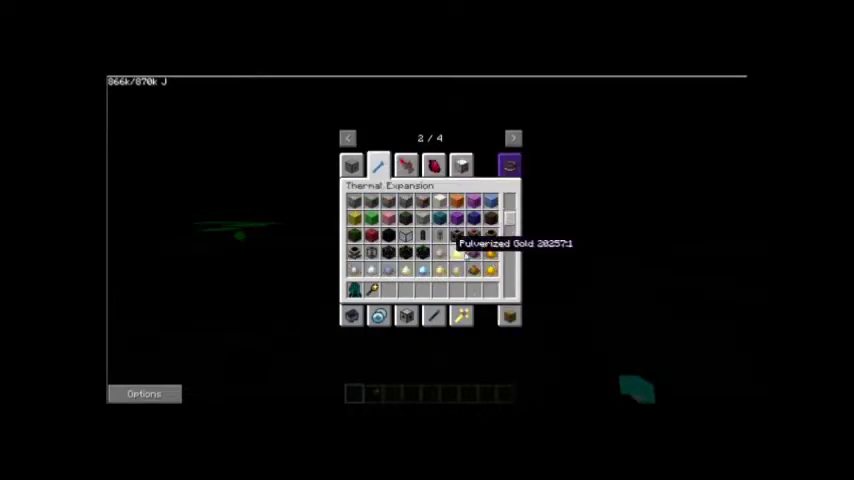
scroll(455, 243, "down", 2)
scroll(428, 241, "down", 2)
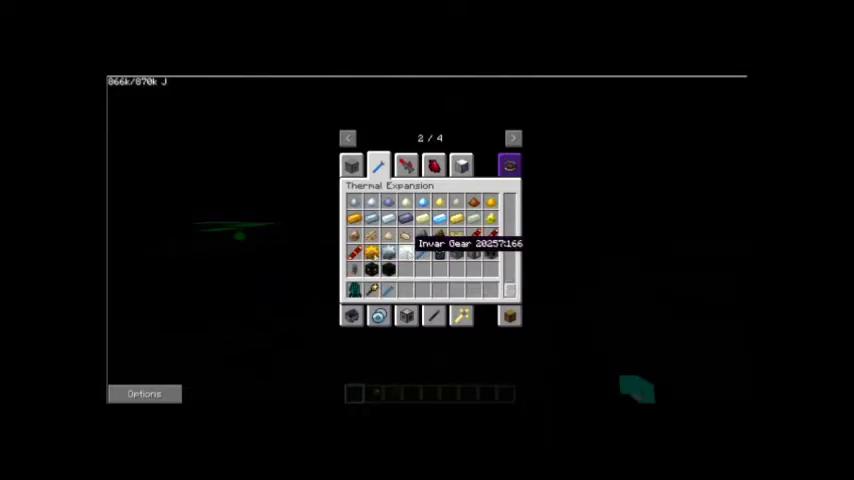
scroll(470, 250, "up", 2)
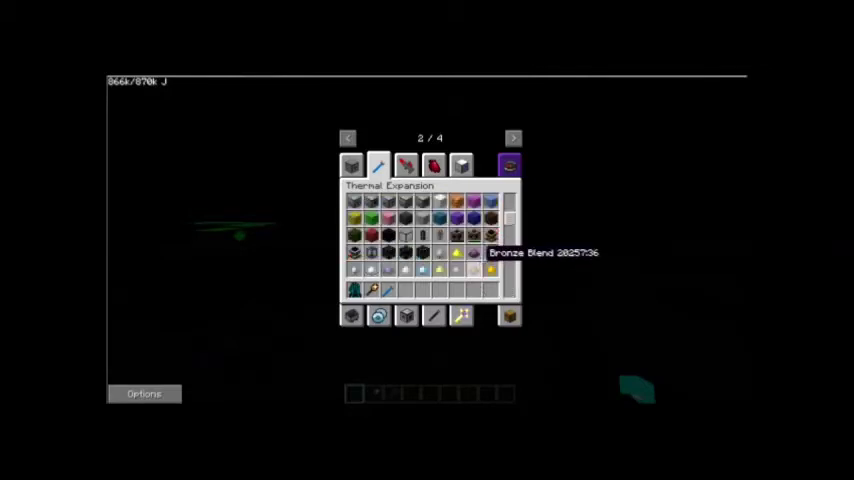
- Close the creative menu with the Crescent Hammer in the hotbar and return to the world
key("Escape")
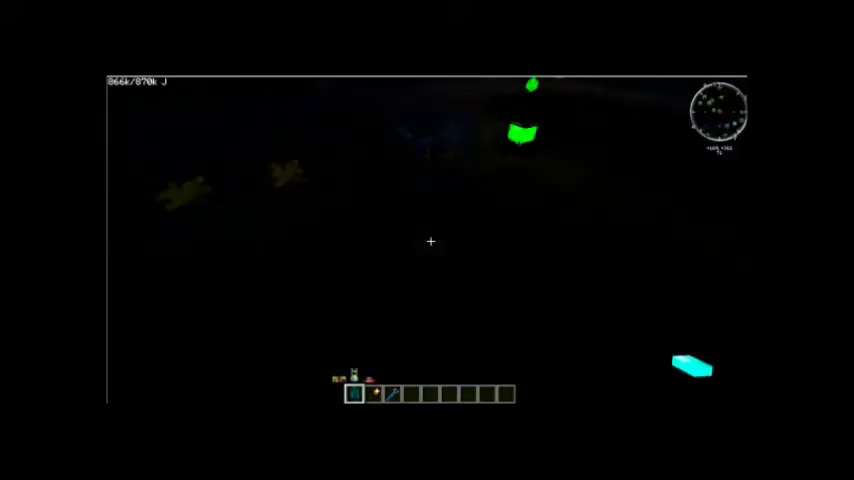
- Store the blue Crescent Hammer from hotbar slot 3 in the chest, then close it
key("1")
left_click(430, 241)
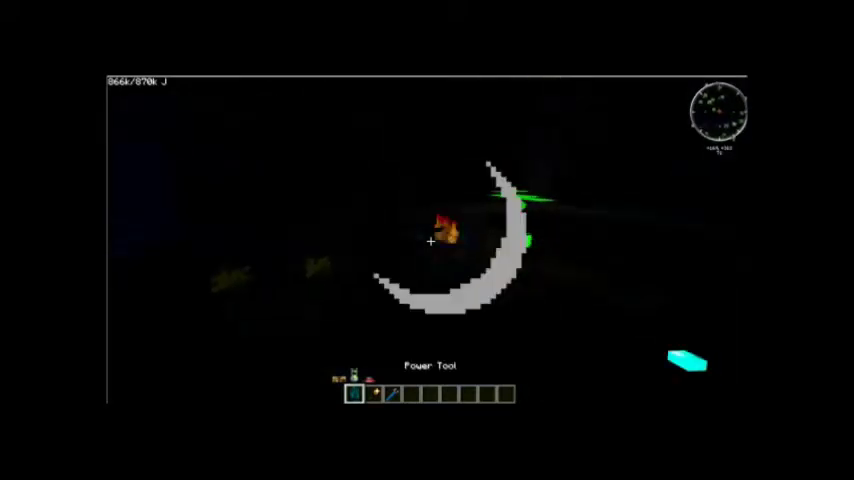
key("e")
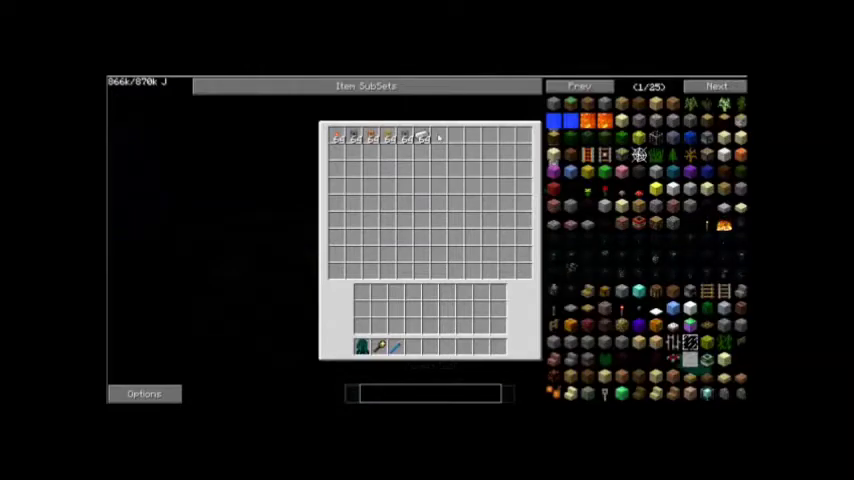
key("3")
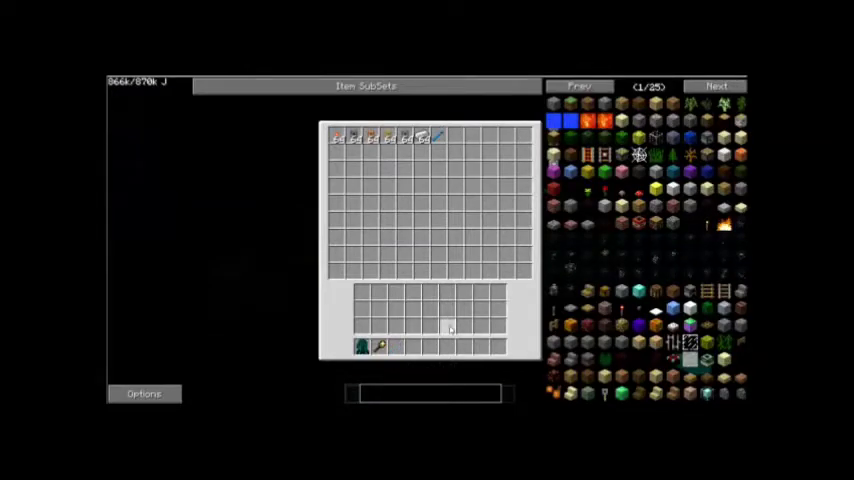
key("Escape")
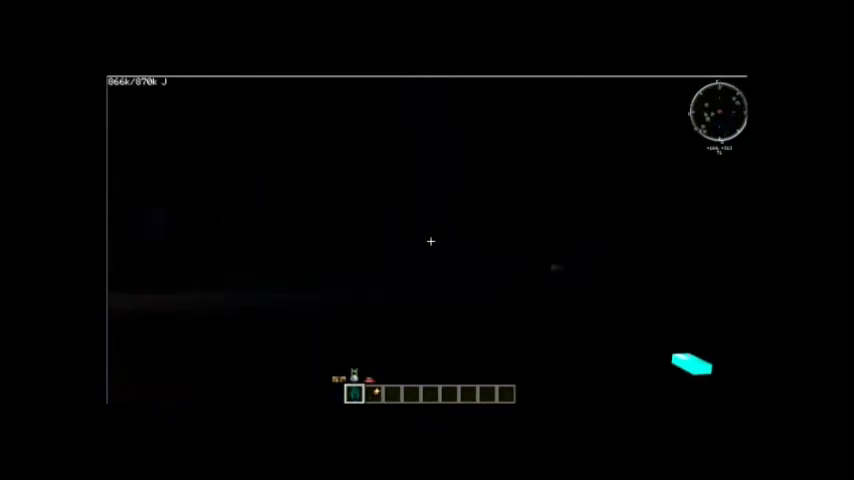
scroll(430, 241, "down", 1)
scroll(430, 241, "up", 1)
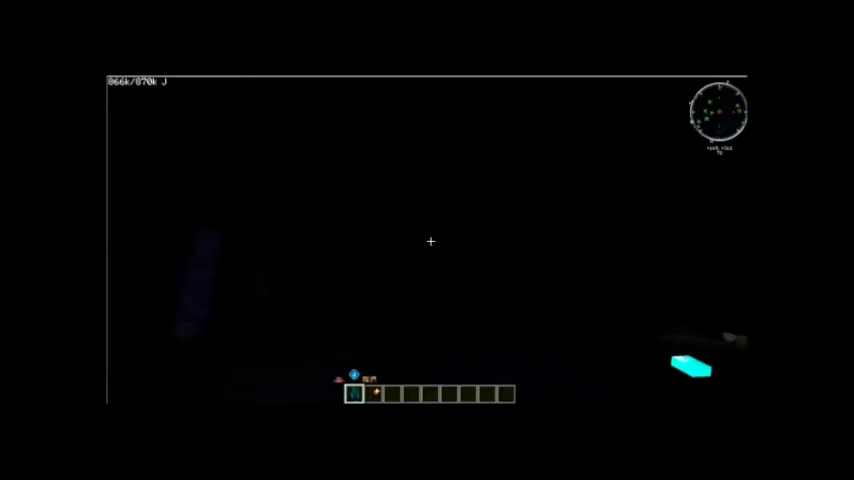
key("1")
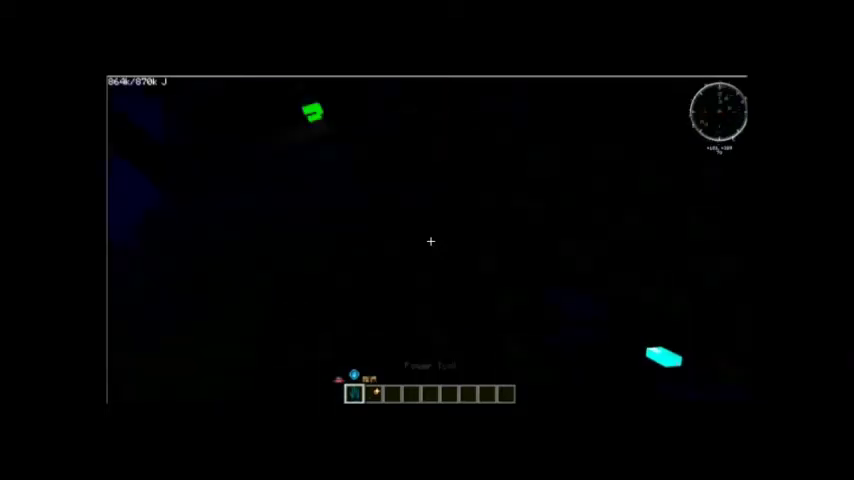